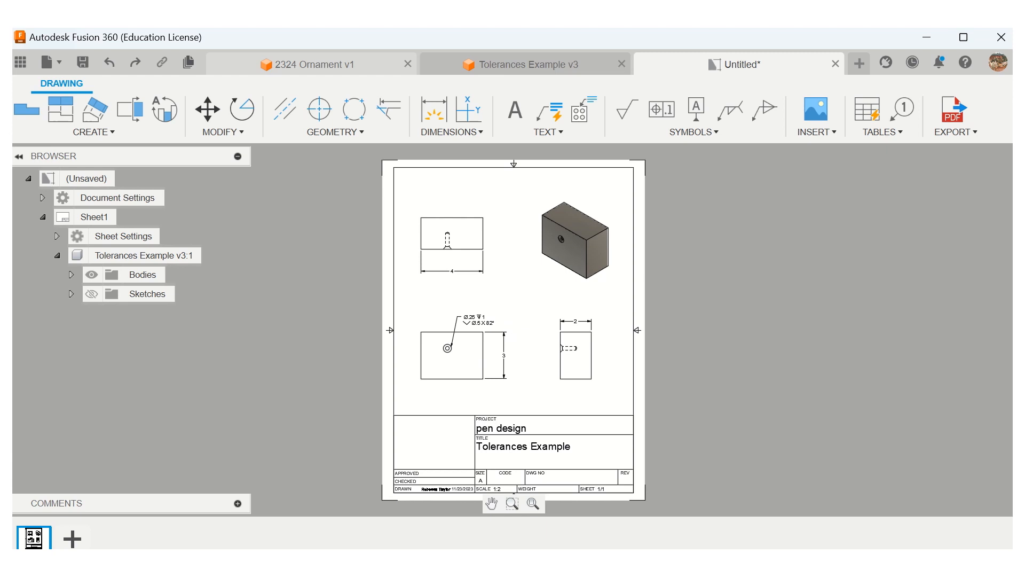
Step: Add a symmetrical tolerance of 0.05 to the side view's depth dimension
{"action": "double_click", "coordinate": [578, 322]}
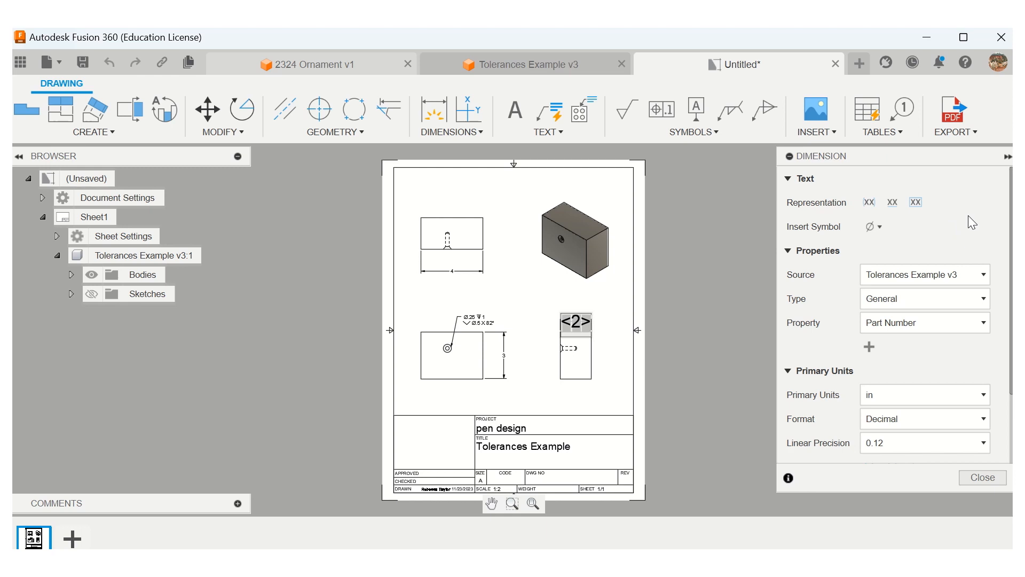
{"action": "scroll", "coordinate": [998, 299], "scroll_direction": "down", "scroll_amount": 3}
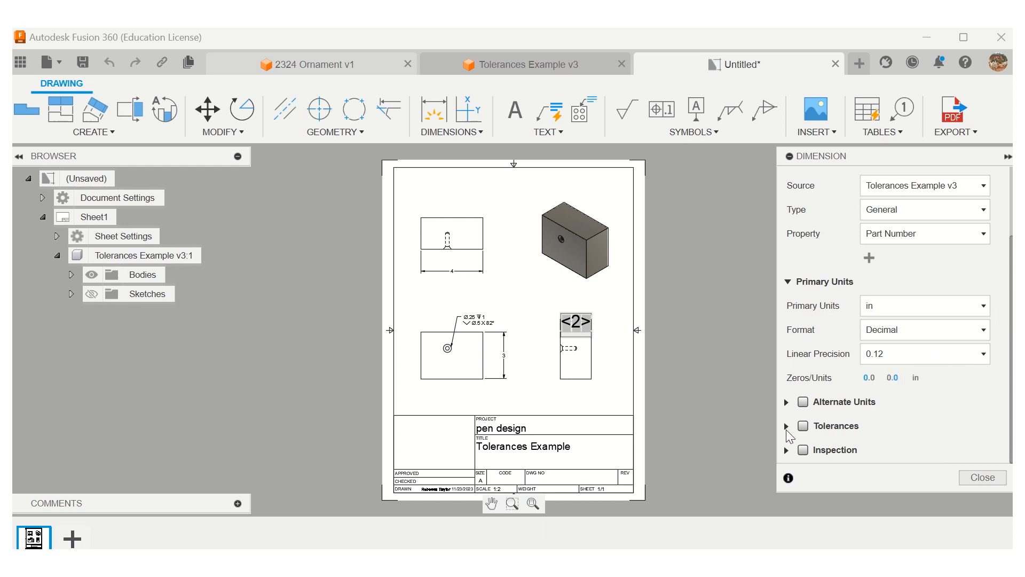
{"action": "left_click", "coordinate": [804, 427]}
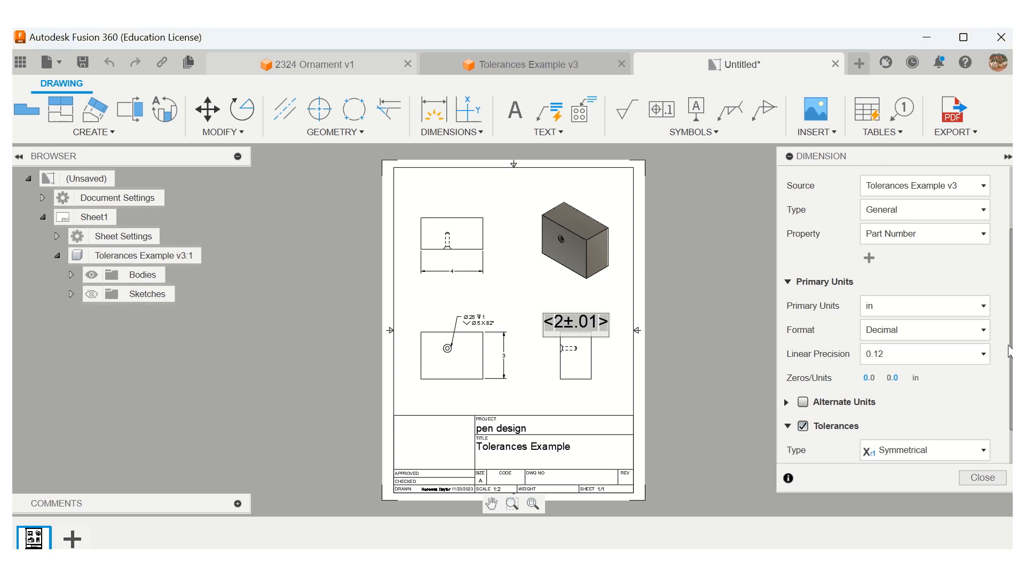
{"action": "scroll", "coordinate": [1011, 361], "scroll_direction": "down", "scroll_amount": 1}
{"action": "scroll", "coordinate": [1011, 362], "scroll_direction": "down", "scroll_amount": 2}
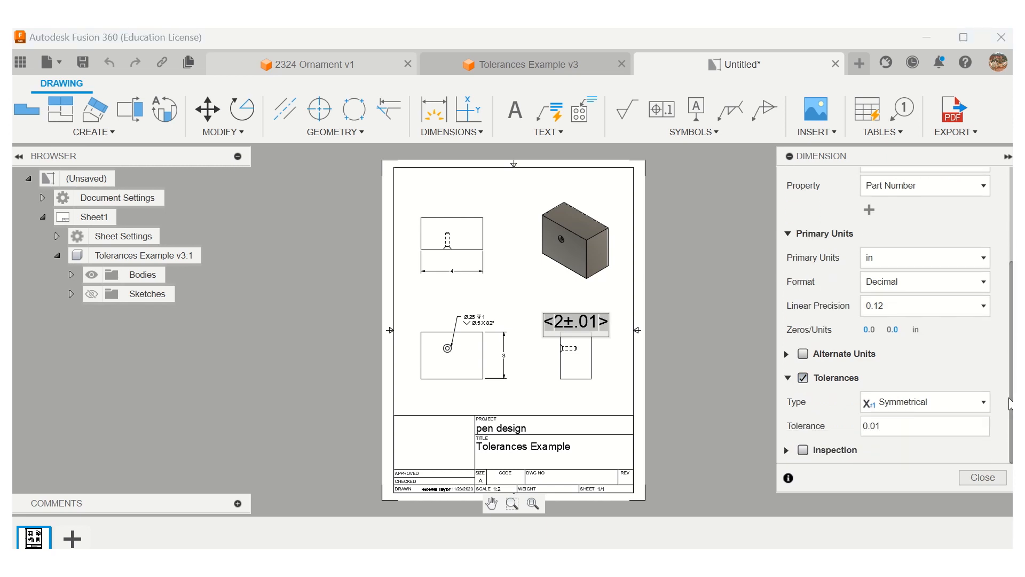
{"action": "left_click", "coordinate": [982, 406]}
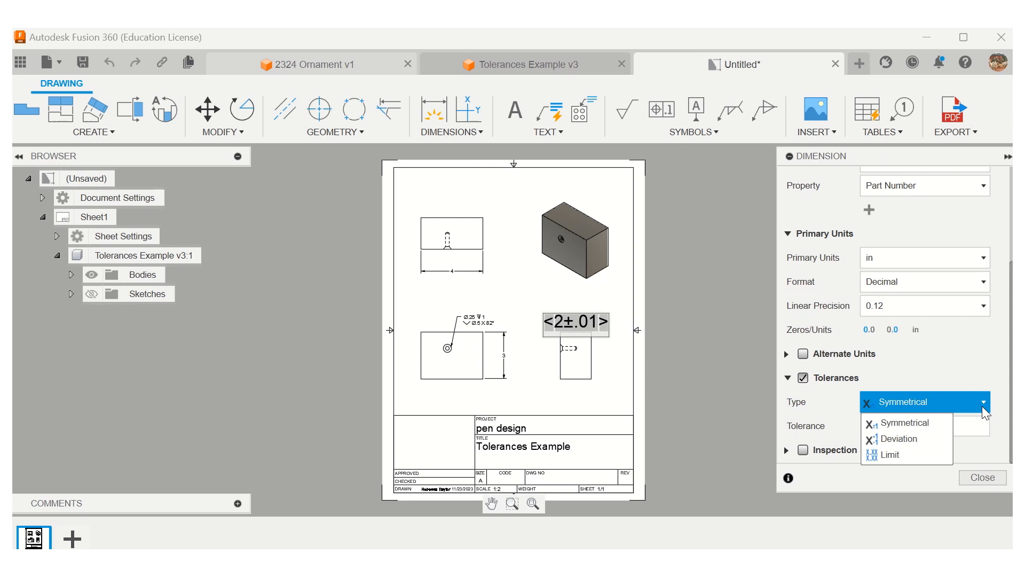
{"action": "left_click", "coordinate": [954, 399]}
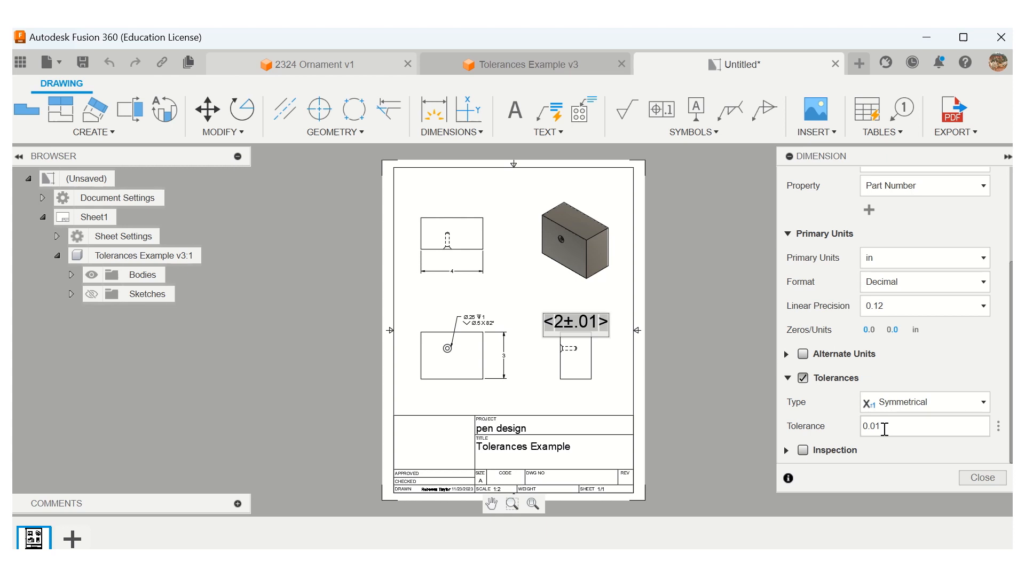
{"action": "key", "text": "BackSpace"}
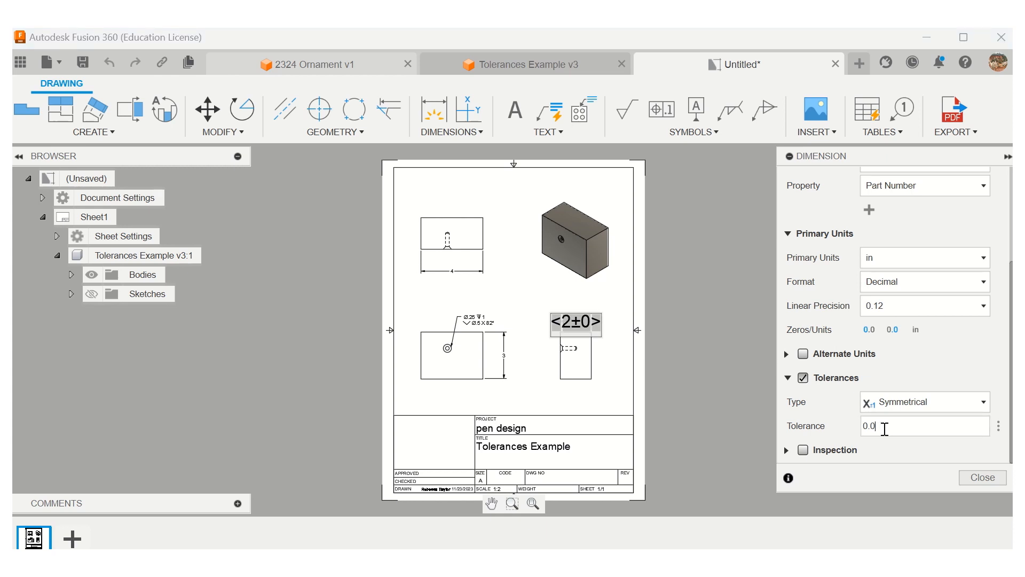
{"action": "type", "text": "5"}
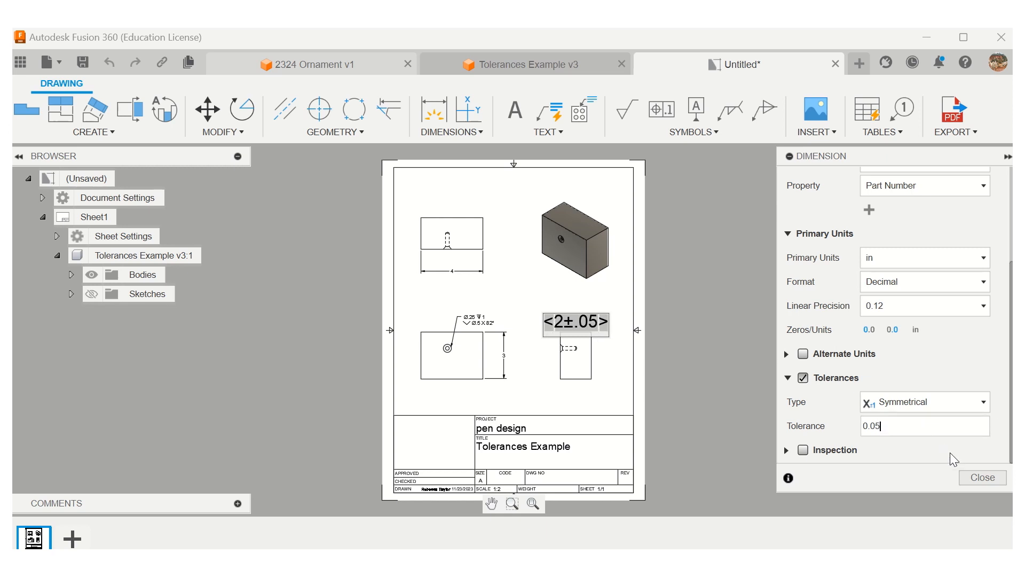
{"action": "left_click", "coordinate": [976, 472]}
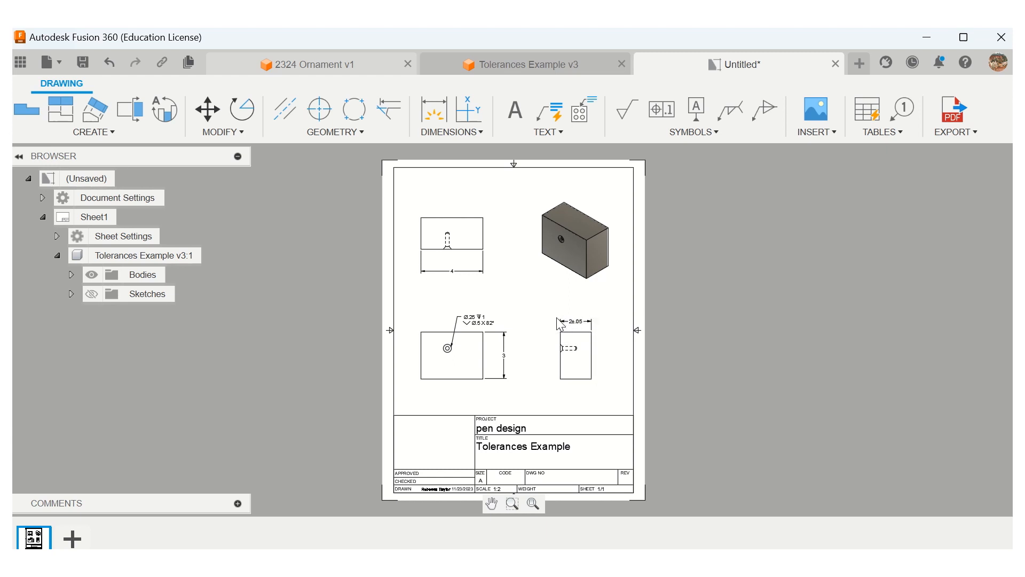
Step: Enable tolerances on the front view's height dimension and set the tolerance type to Deviation
{"action": "double_click", "coordinate": [504, 355]}
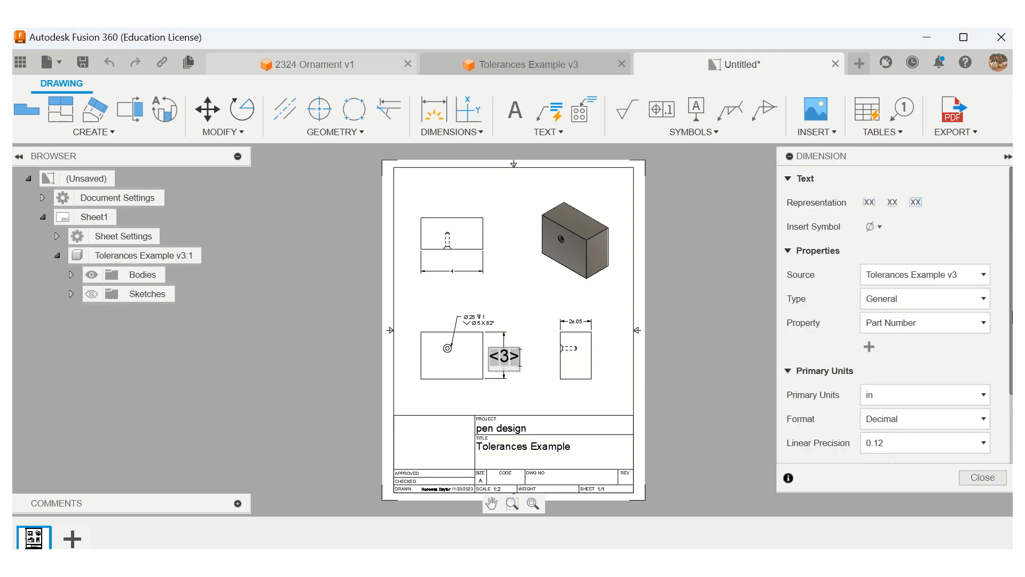
{"action": "left_click", "coordinate": [1012, 312]}
{"action": "left_click_drag", "start_coordinate": [1012, 312], "coordinate": [1012, 381]}
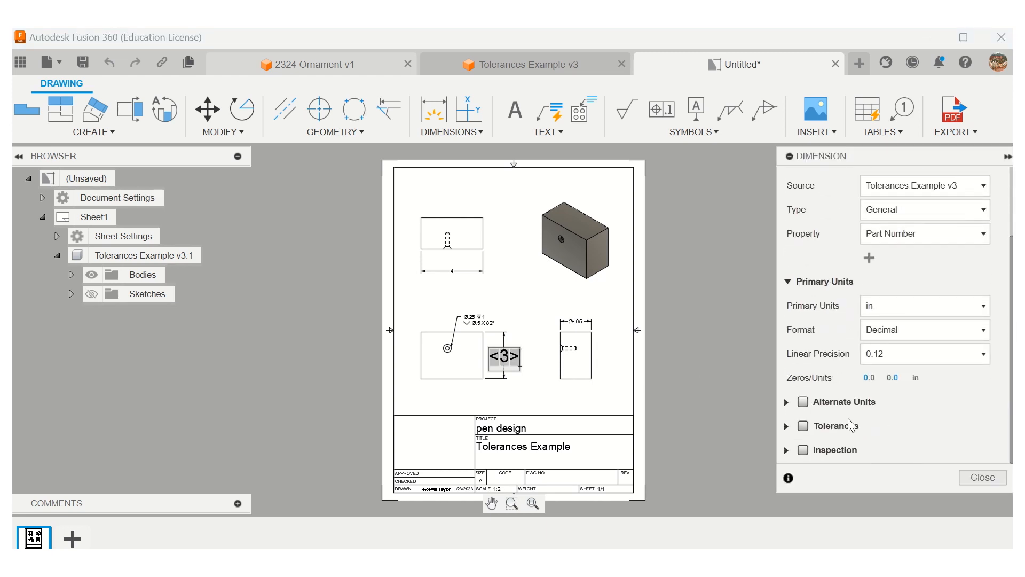
{"action": "left_click", "coordinate": [804, 427]}
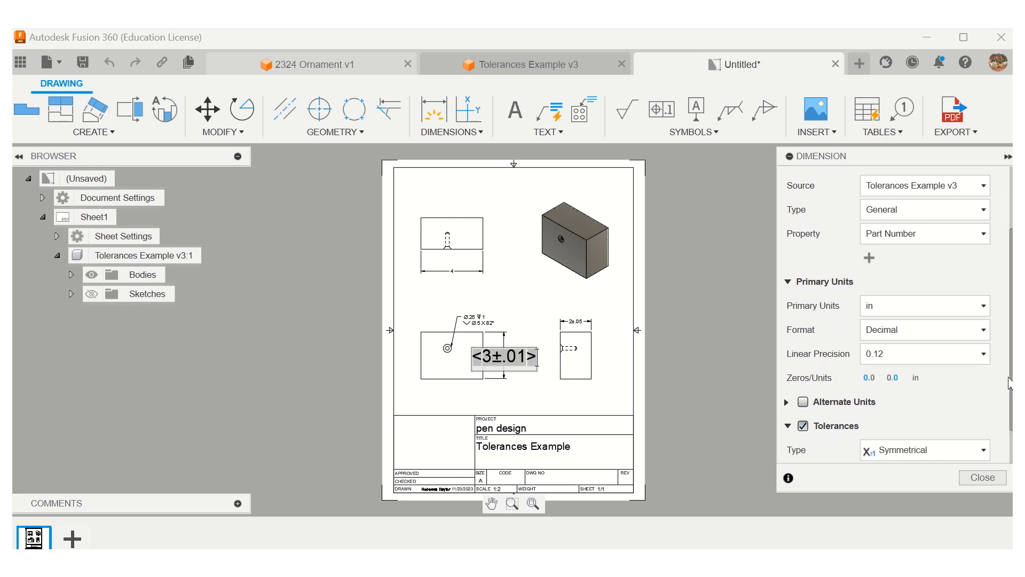
{"action": "left_click_drag", "start_coordinate": [1011, 384], "coordinate": [1011, 418]}
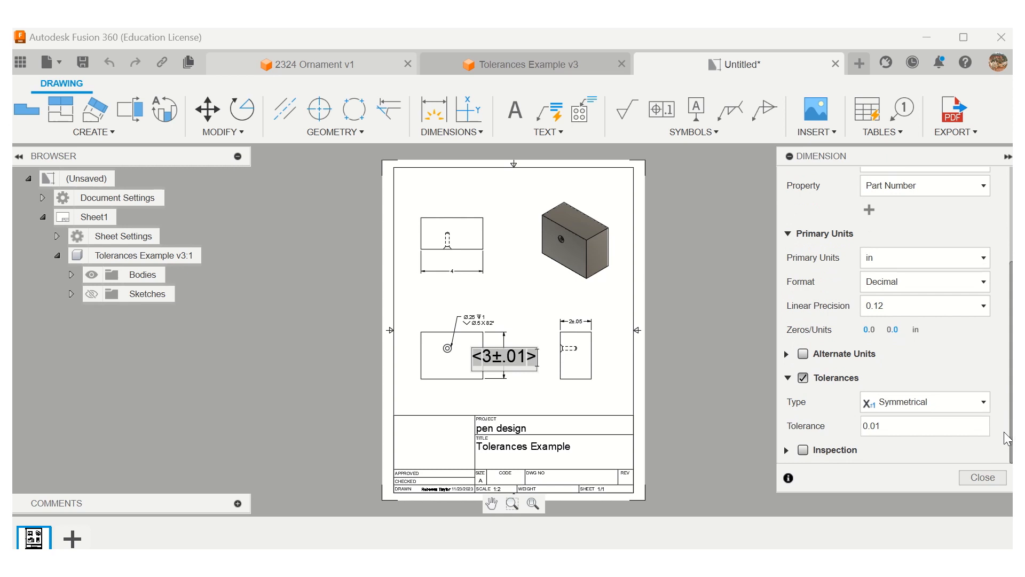
{"action": "left_click", "coordinate": [981, 400]}
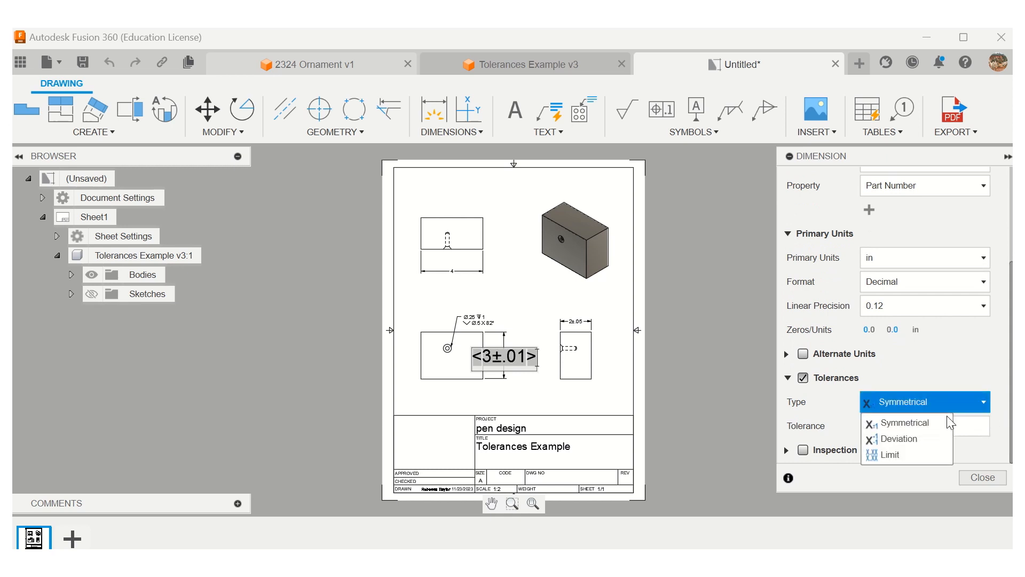
{"action": "left_click", "coordinate": [915, 441]}
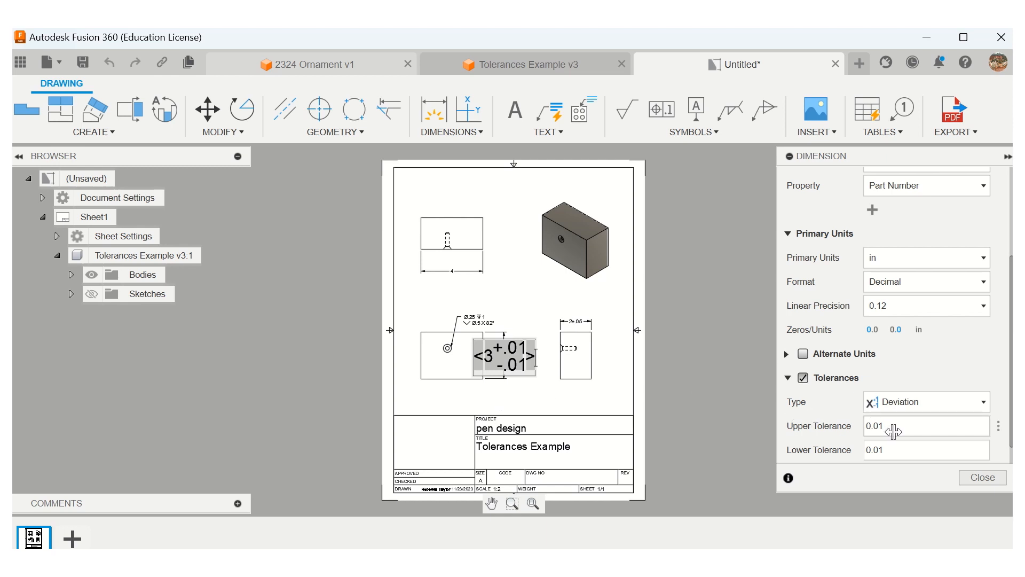
Step: Set the upper tolerance of the front view's height dimension to 0.00
{"action": "left_click", "coordinate": [921, 423]}
{"action": "key", "text": "BackSpace"}
{"action": "type", "text": "0"}
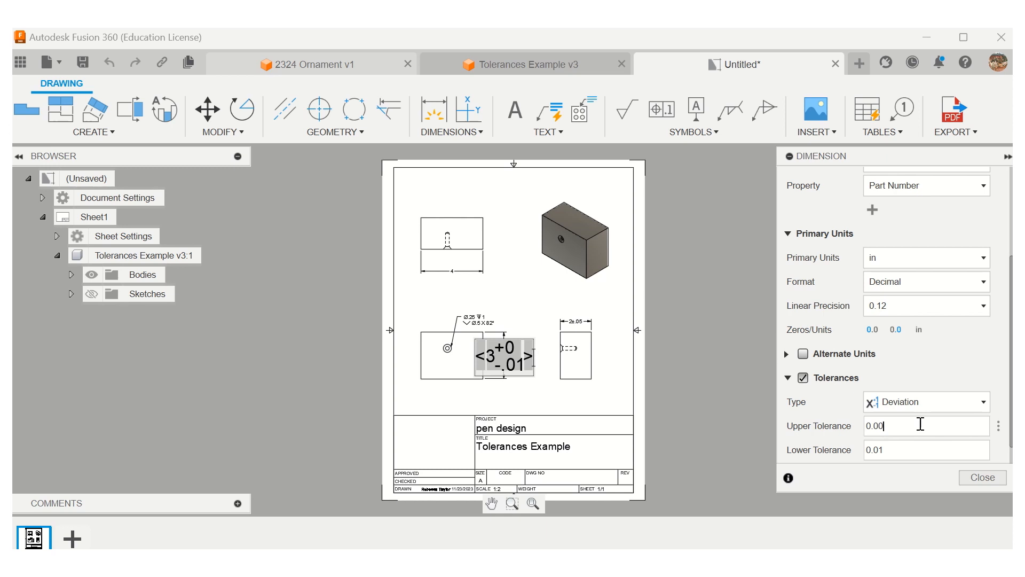
Step: Try an upper tolerance of 0.05 on the height dimension and restore it to 0.00
{"action": "key", "text": "BackSpace"}
{"action": "type", "text": "5"}
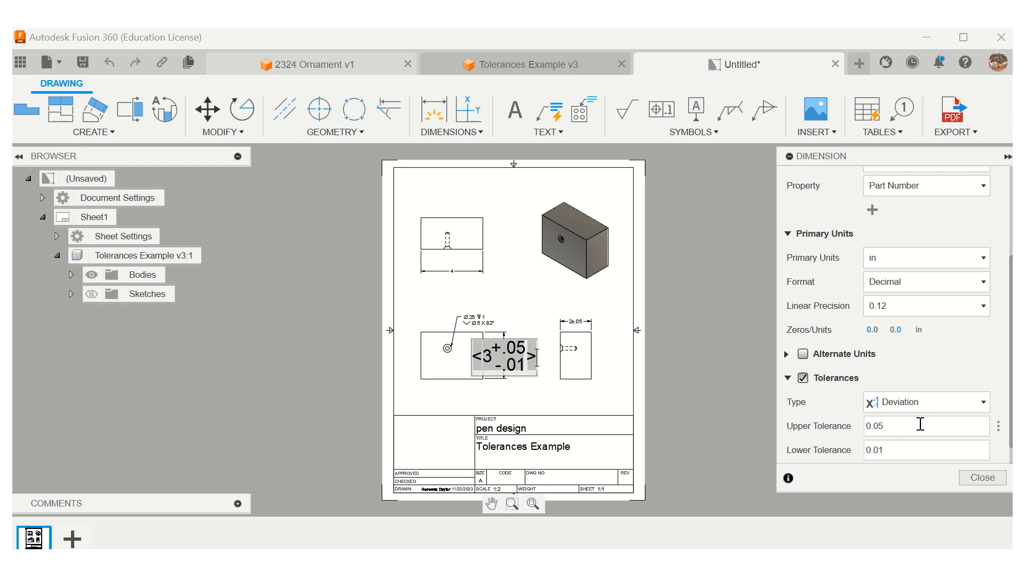
{"action": "key", "text": "BackSpace"}
{"action": "type", "text": "0"}
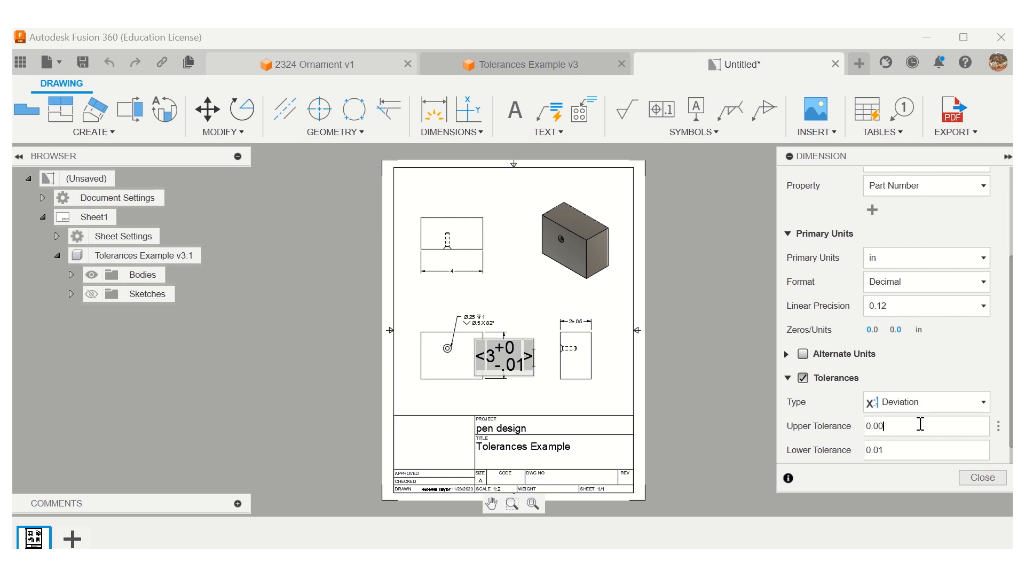
Step: Set the height dimension's lower tolerance to 0.02 and finish editing the dimension
{"action": "left_click", "coordinate": [929, 449]}
{"action": "key", "text": "BackSpace"}
{"action": "type", "text": "2"}
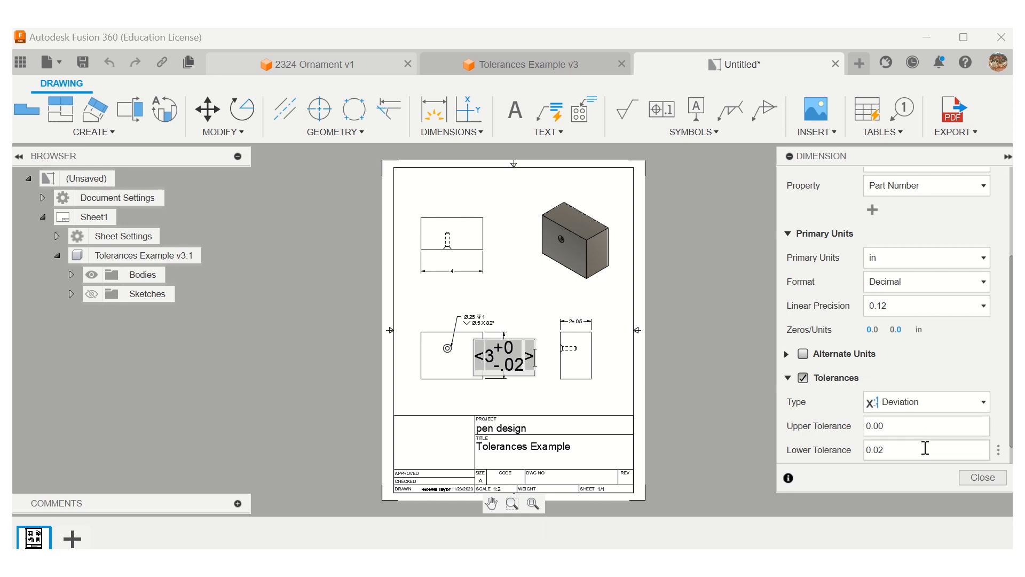
{"action": "left_click", "coordinate": [975, 473]}
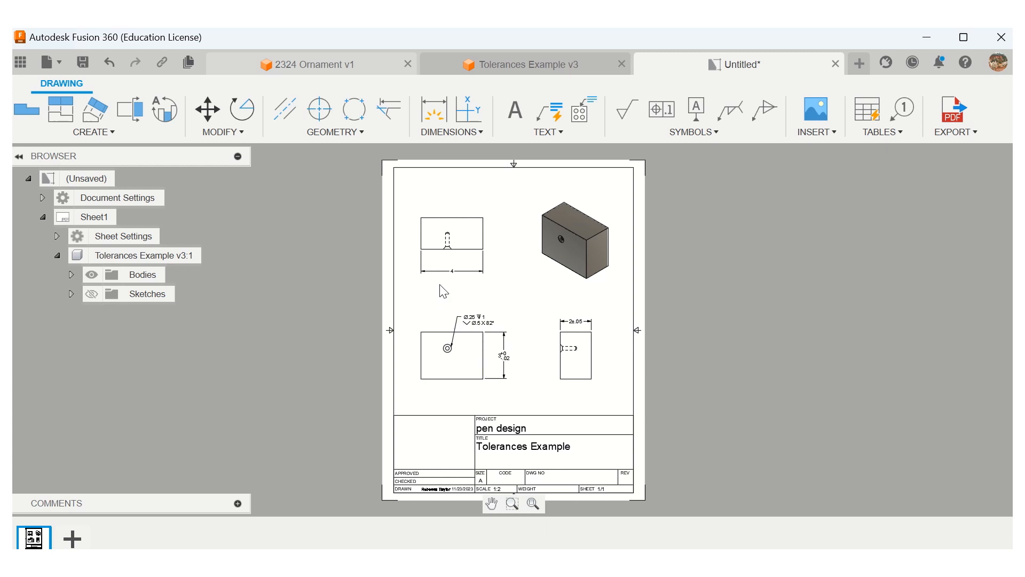
Step: Enable tolerances on the top view's width dimension and set the tolerance type to Limit
{"action": "double_click", "coordinate": [453, 273]}
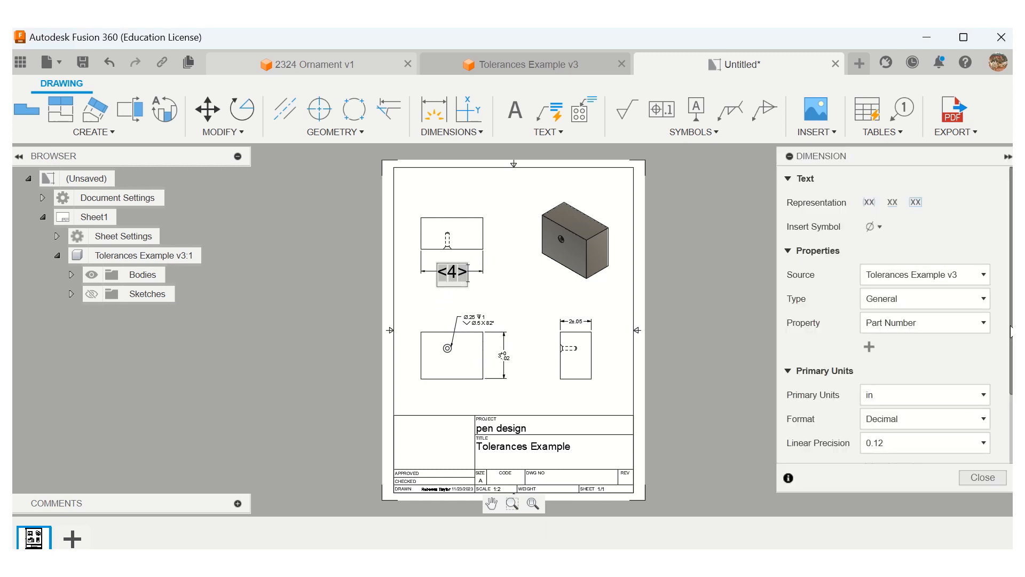
{"action": "left_click_drag", "start_coordinate": [1012, 332], "coordinate": [1002, 406]}
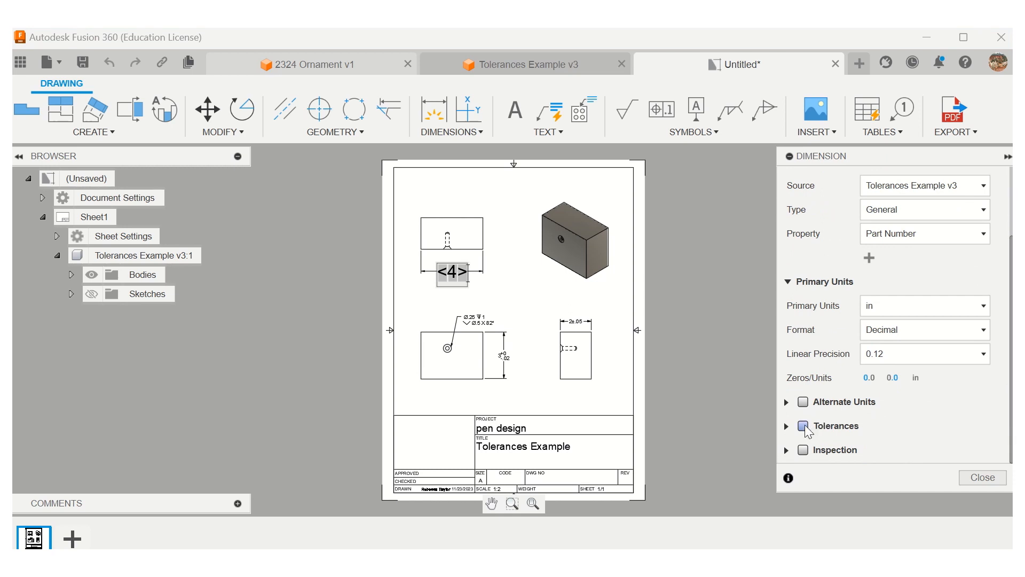
{"action": "left_click", "coordinate": [804, 426]}
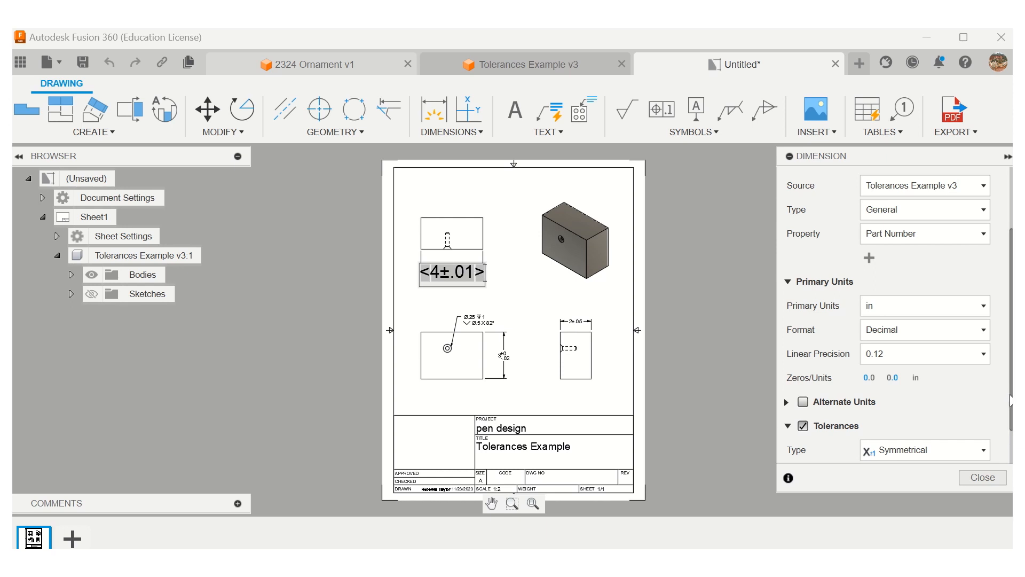
{"action": "scroll", "coordinate": [1010, 399], "scroll_direction": "down", "scroll_amount": 2}
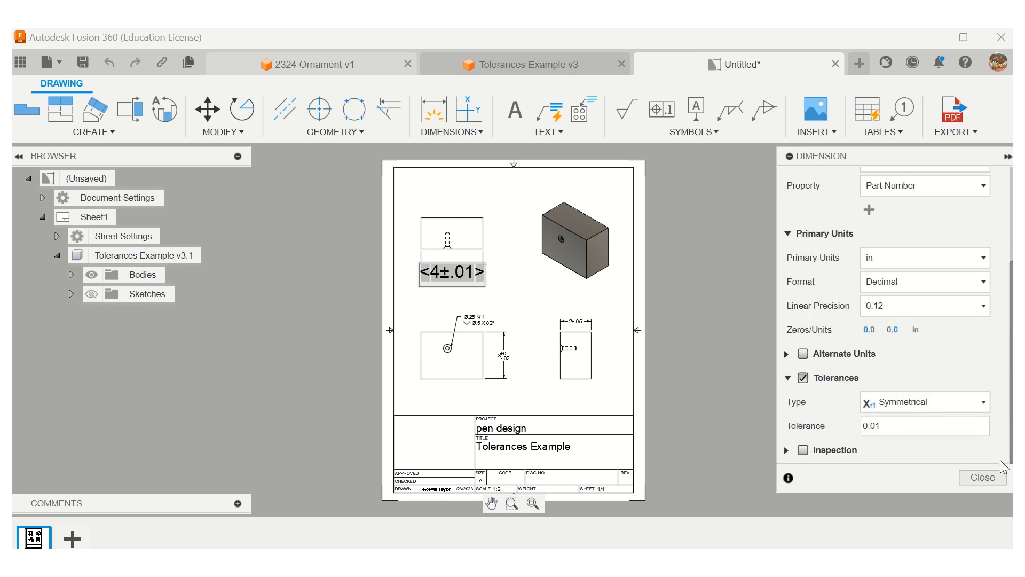
{"action": "left_click", "coordinate": [984, 406]}
{"action": "left_click", "coordinate": [931, 454]}
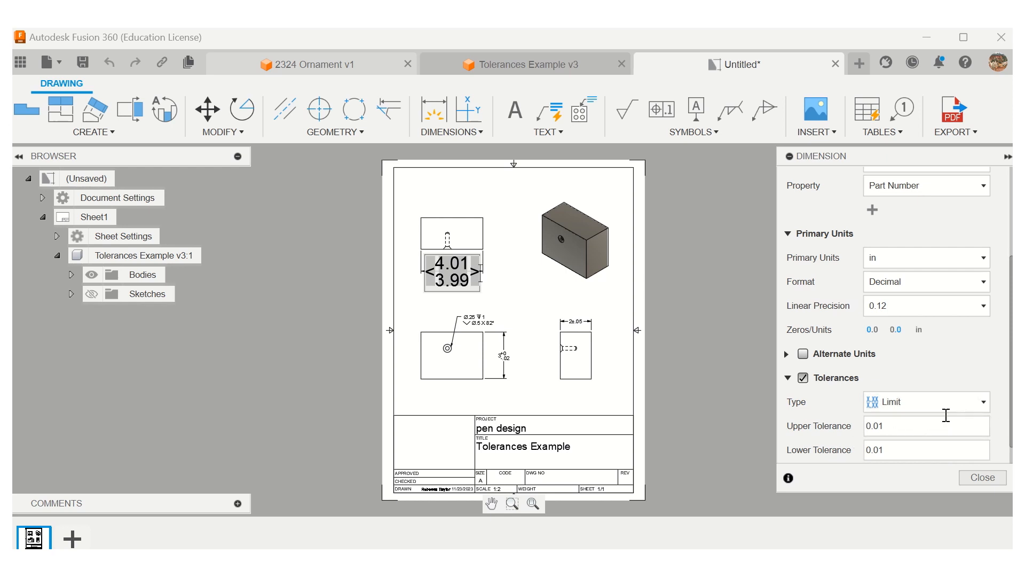
Step: Set the width dimension's upper tolerance to 0.05 and its lower tolerance to 0.02, and finish editing it
{"action": "left_click", "coordinate": [902, 432]}
{"action": "key", "text": "BackSpace"}
{"action": "key", "text": "BackSpace"}
{"action": "key", "text": "BackSpace"}
{"action": "key", "text": "BackSpace"}
{"action": "type", "text": "0.05"}
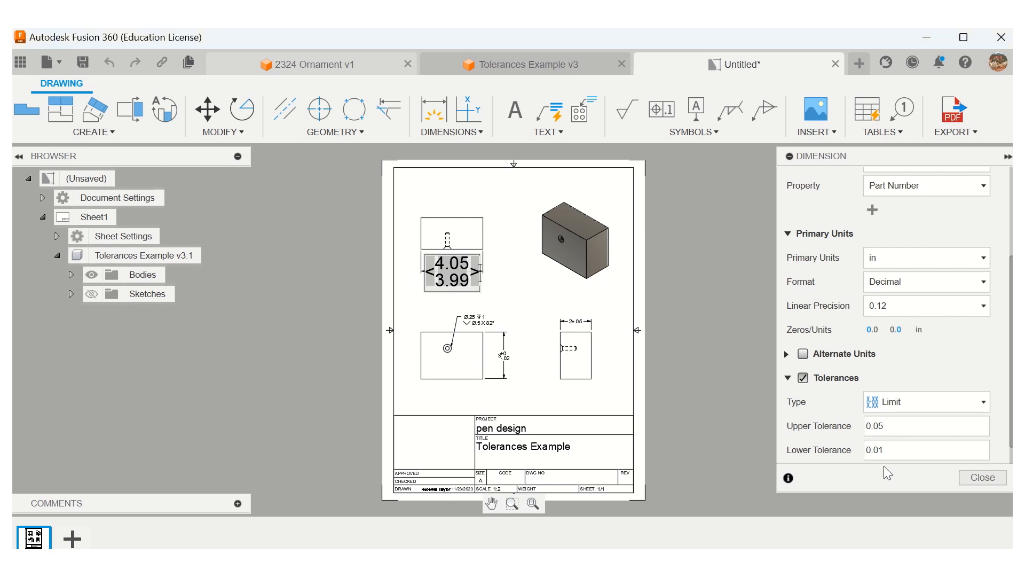
{"action": "left_click", "coordinate": [896, 454]}
{"action": "key", "text": "BackSpace"}
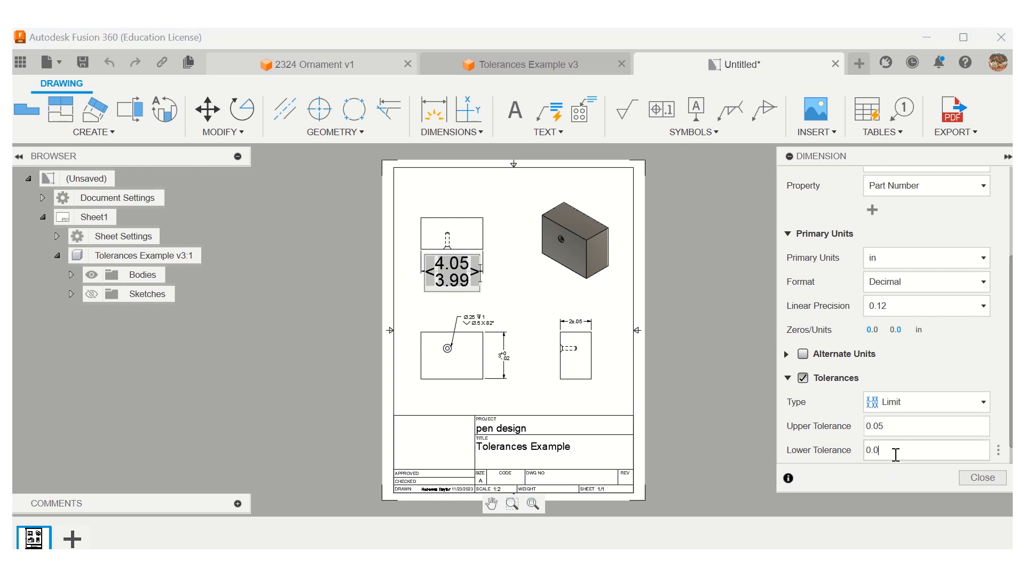
{"action": "type", "text": "2"}
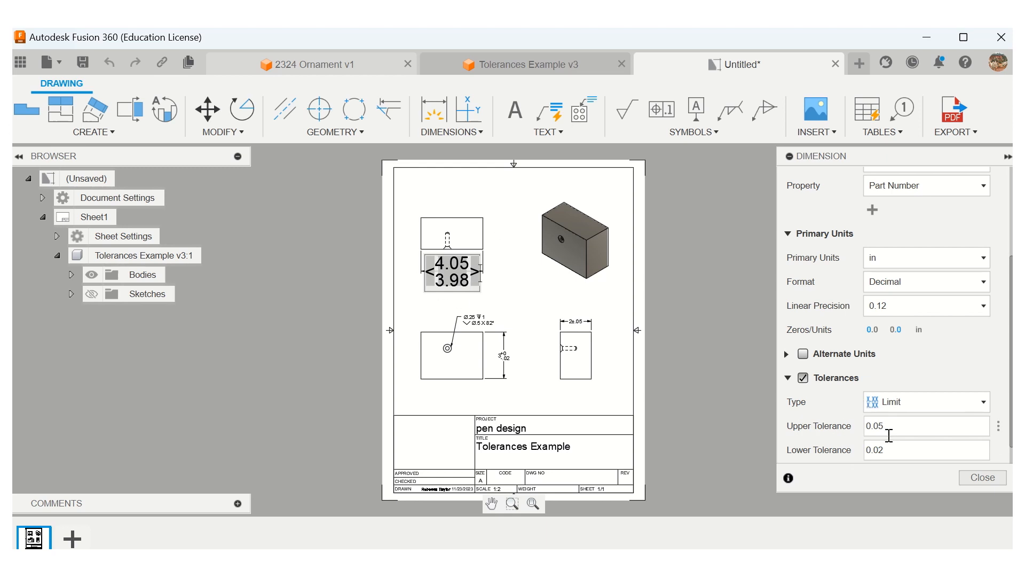
{"action": "left_click", "coordinate": [985, 477]}
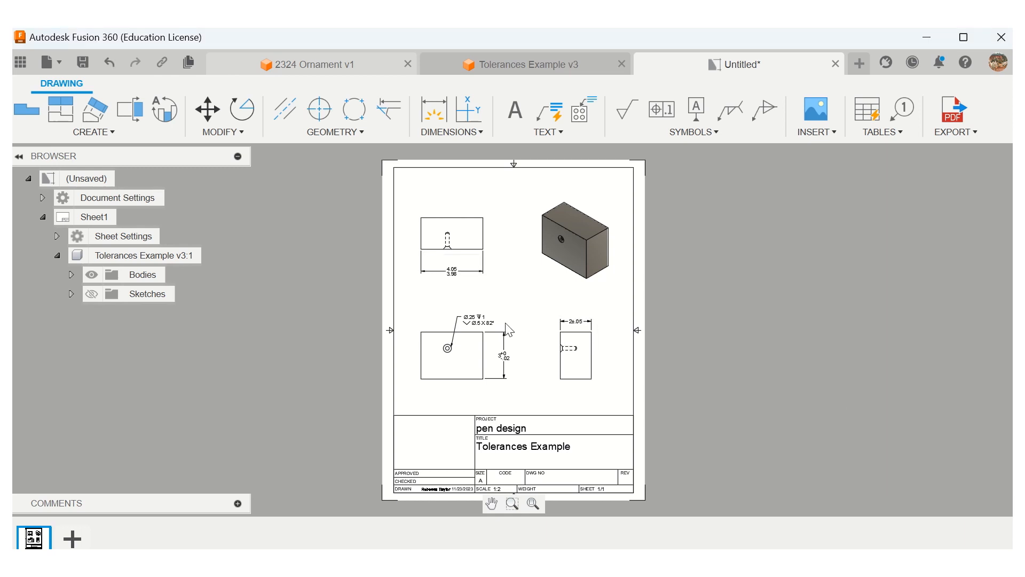
Step: Try inserting the Part Number property into the hole note's text, and undo the insertion
{"action": "double_click", "coordinate": [477, 327]}
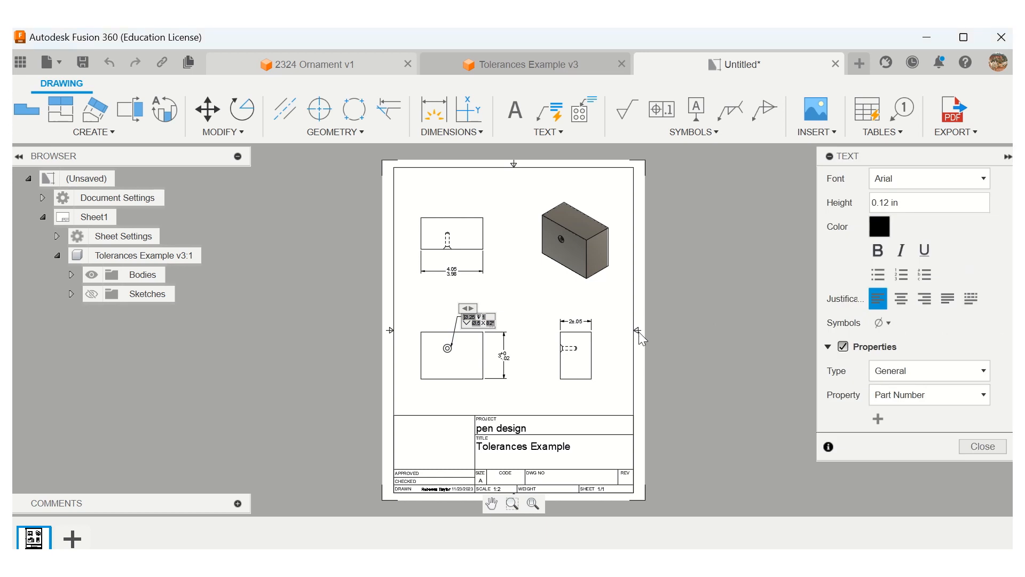
{"action": "left_click", "coordinate": [592, 299]}
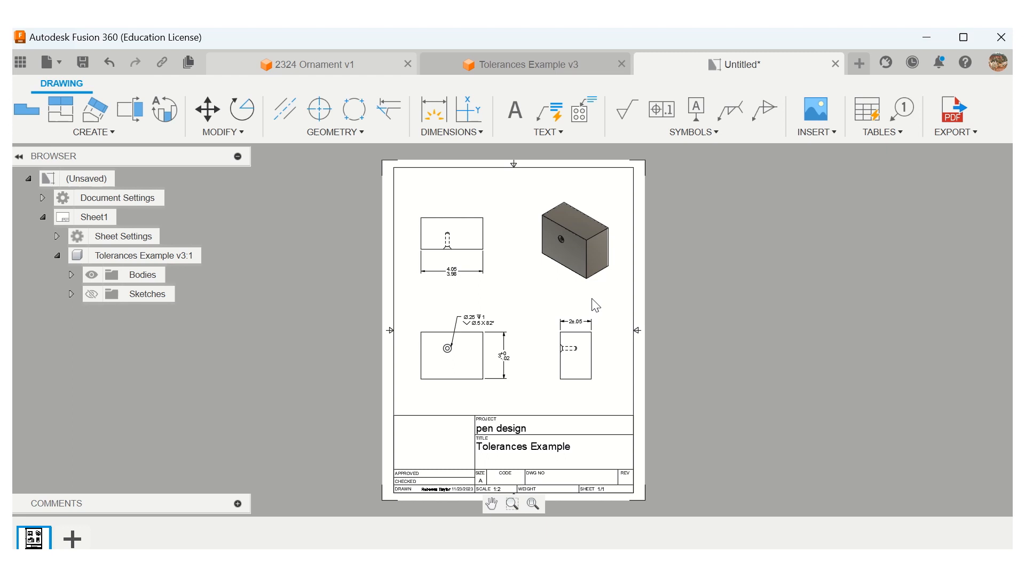
{"action": "double_click", "coordinate": [477, 327]}
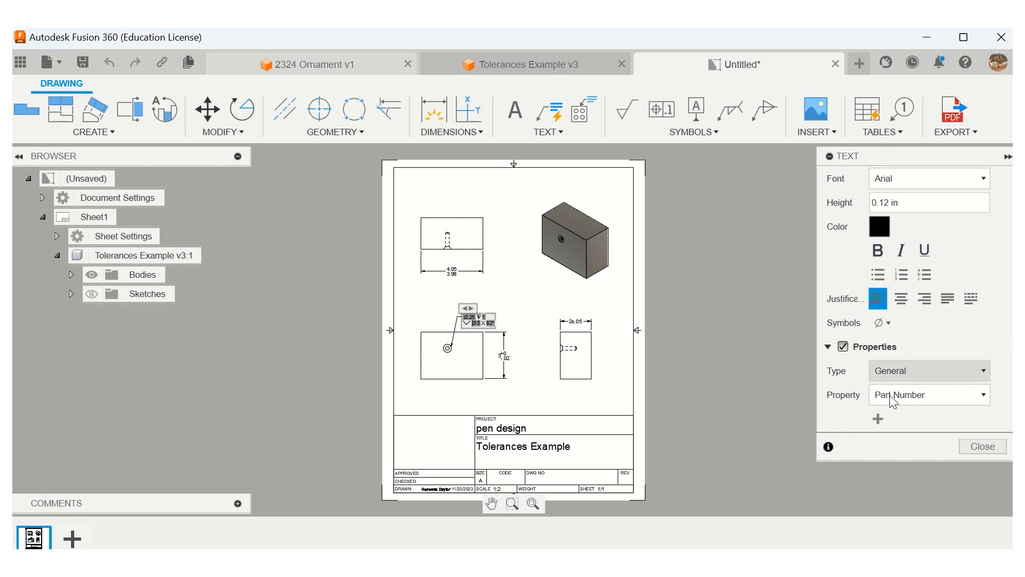
{"action": "left_click", "coordinate": [879, 419]}
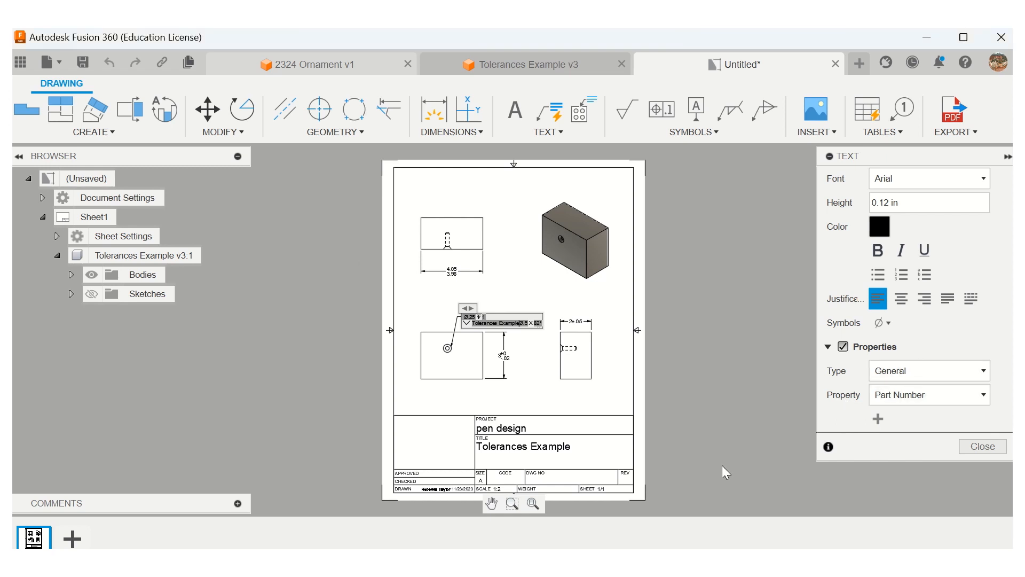
{"action": "left_click", "coordinate": [984, 405]}
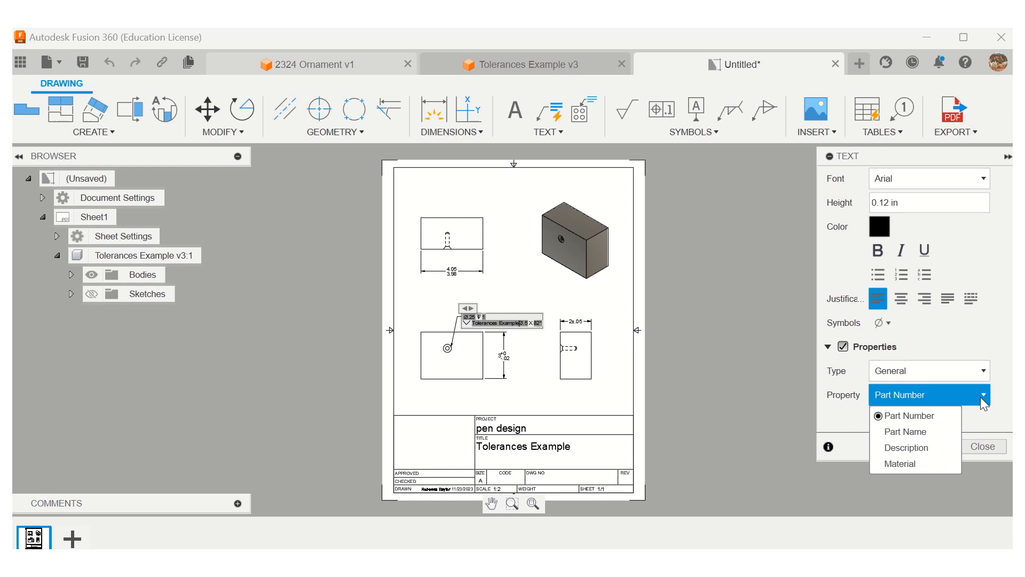
{"action": "left_click", "coordinate": [985, 404]}
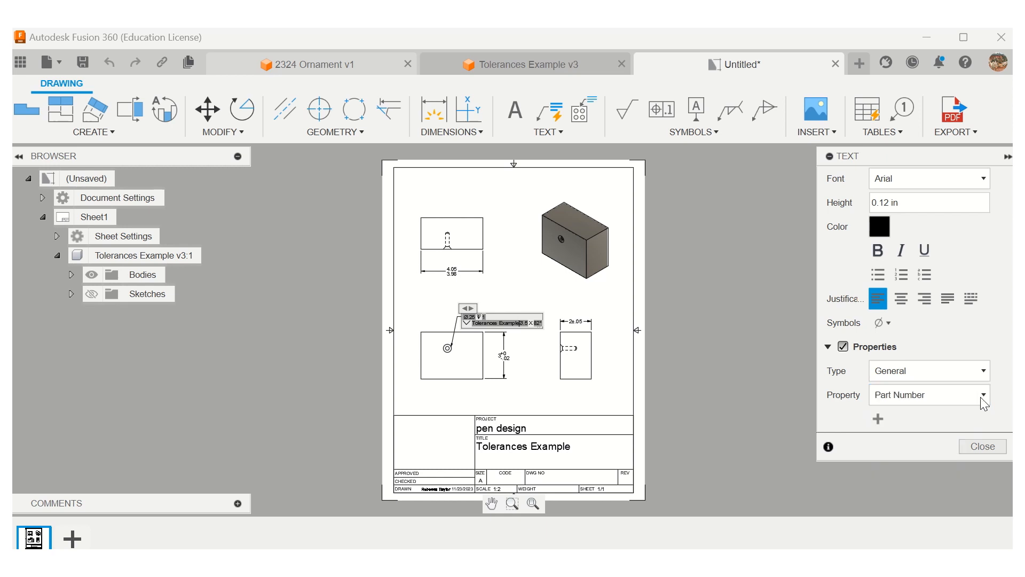
{"action": "left_click", "coordinate": [981, 446]}
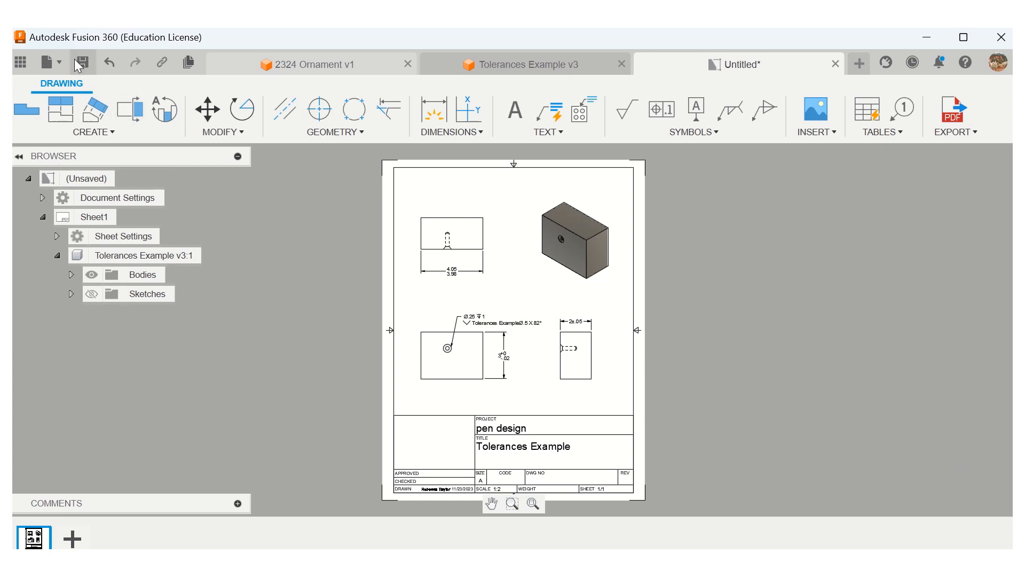
{"action": "left_click", "coordinate": [106, 63]}
{"action": "left_click", "coordinate": [543, 134]}
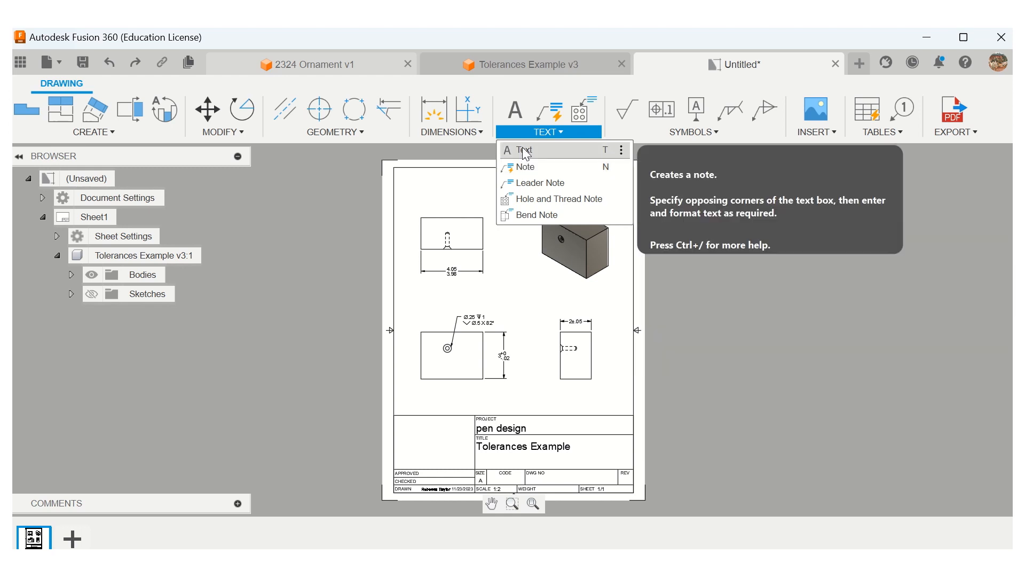
{"action": "left_click", "coordinate": [525, 150]}
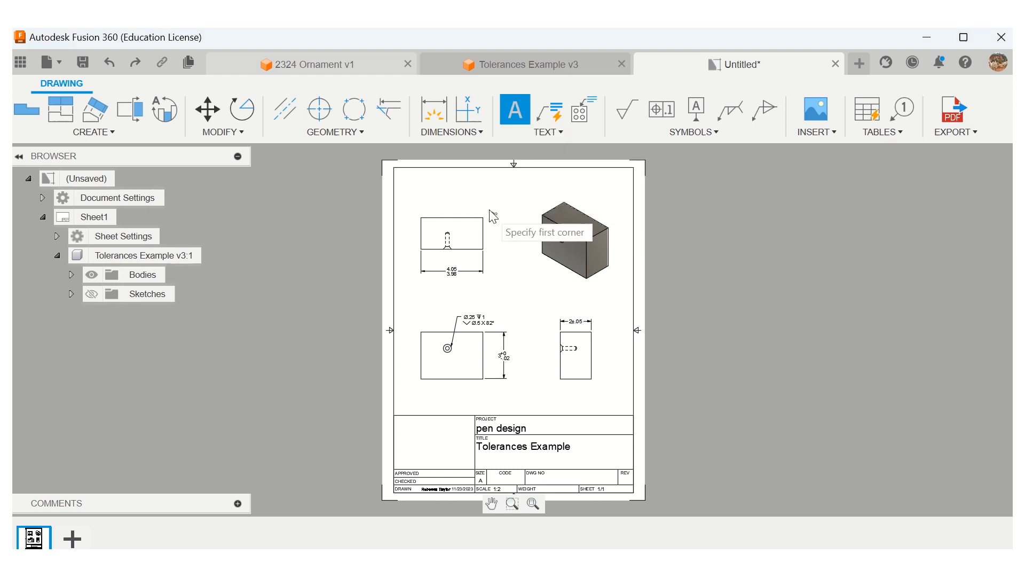
{"action": "left_click", "coordinate": [479, 190]}
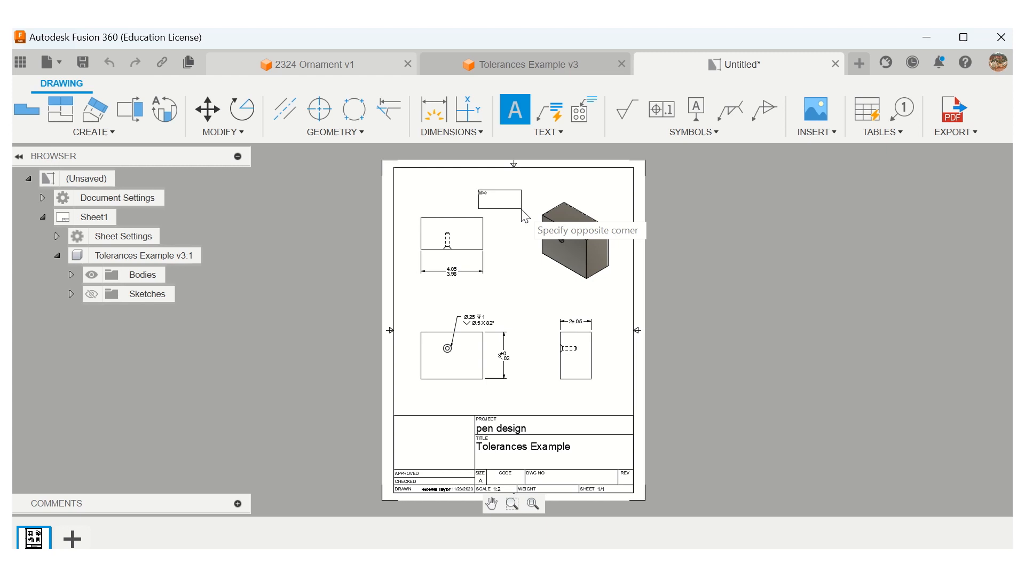
{"action": "key", "text": "n"}
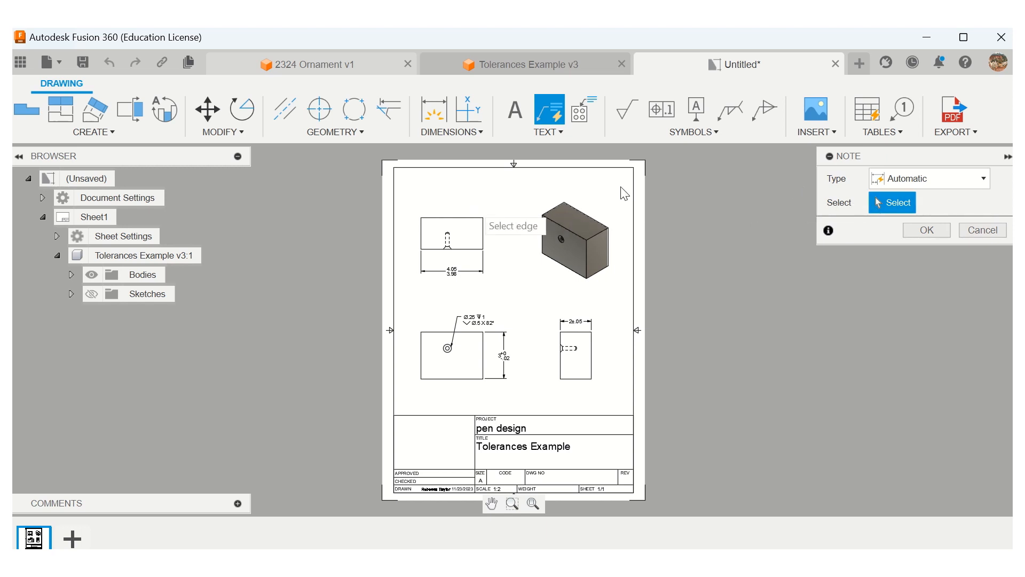
{"action": "left_click", "coordinate": [898, 180]}
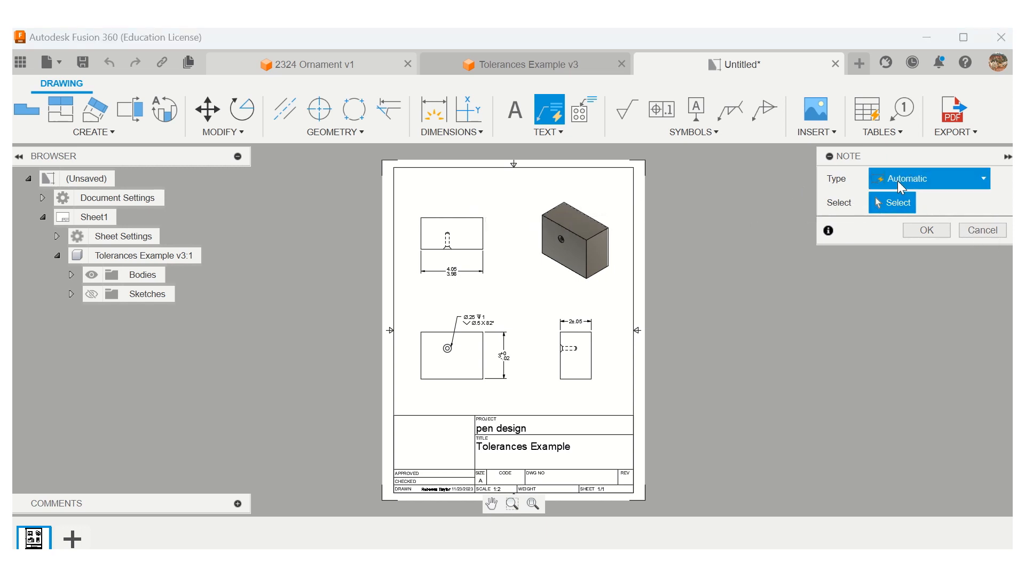
{"action": "left_click", "coordinate": [864, 184]}
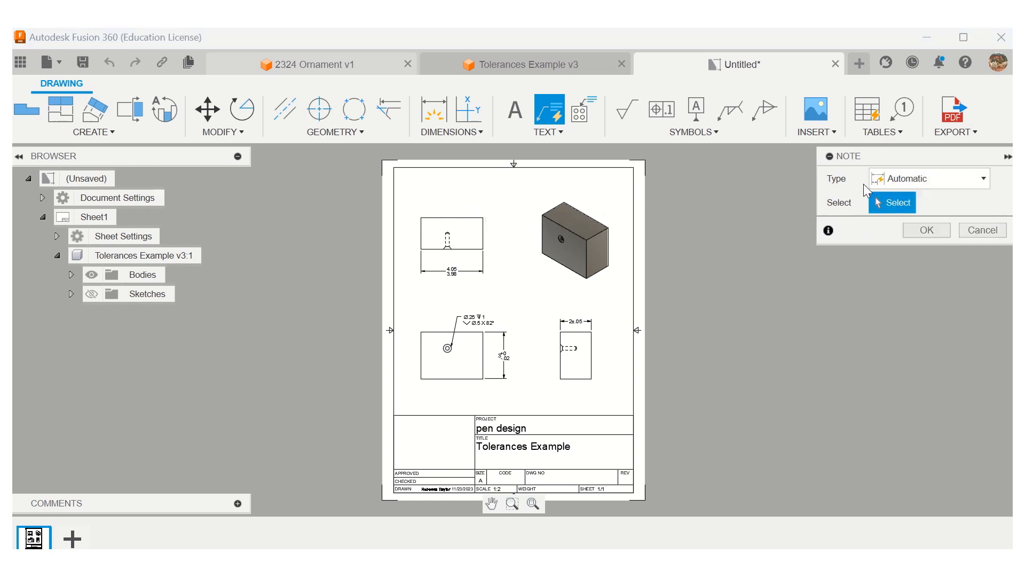
{"action": "left_click", "coordinate": [1000, 234]}
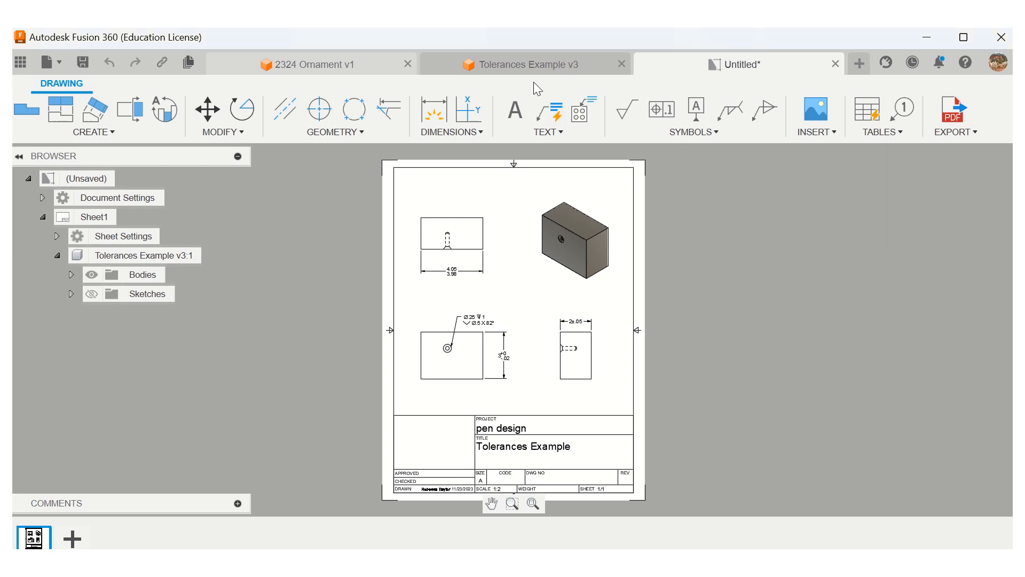
Step: Add a text box near the sheet's upper edge, above the top view, reading "General tolerance is +/- 0.05"
{"action": "left_click", "coordinate": [546, 133]}
{"action": "left_click", "coordinate": [537, 152]}
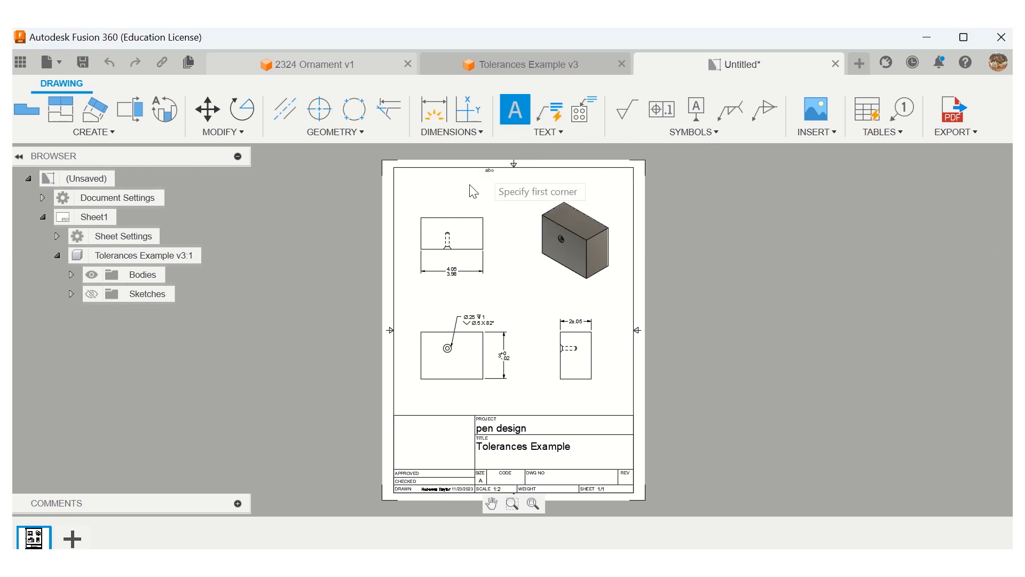
{"action": "left_click", "coordinate": [464, 183]}
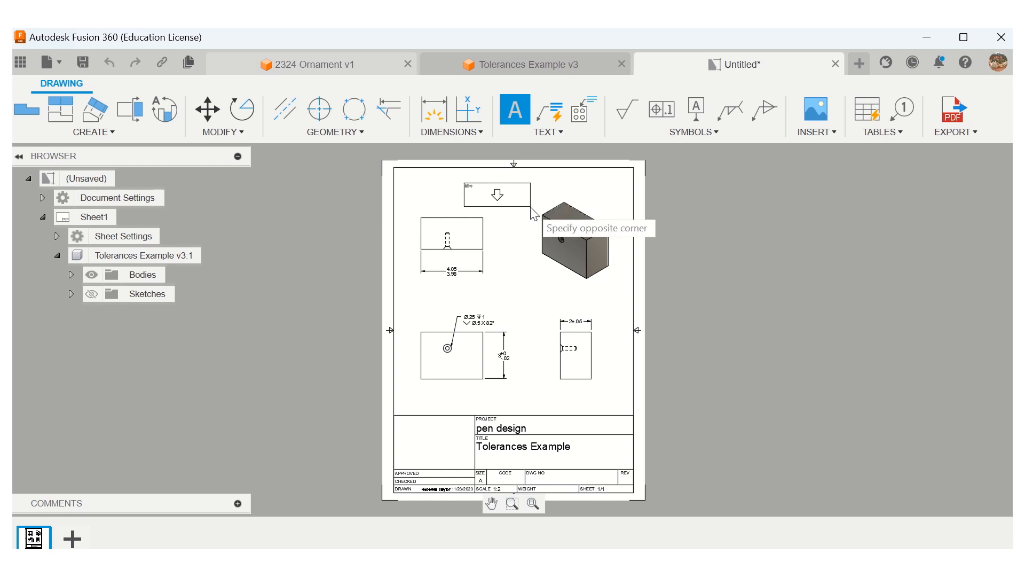
{"action": "left_click", "coordinate": [531, 208]}
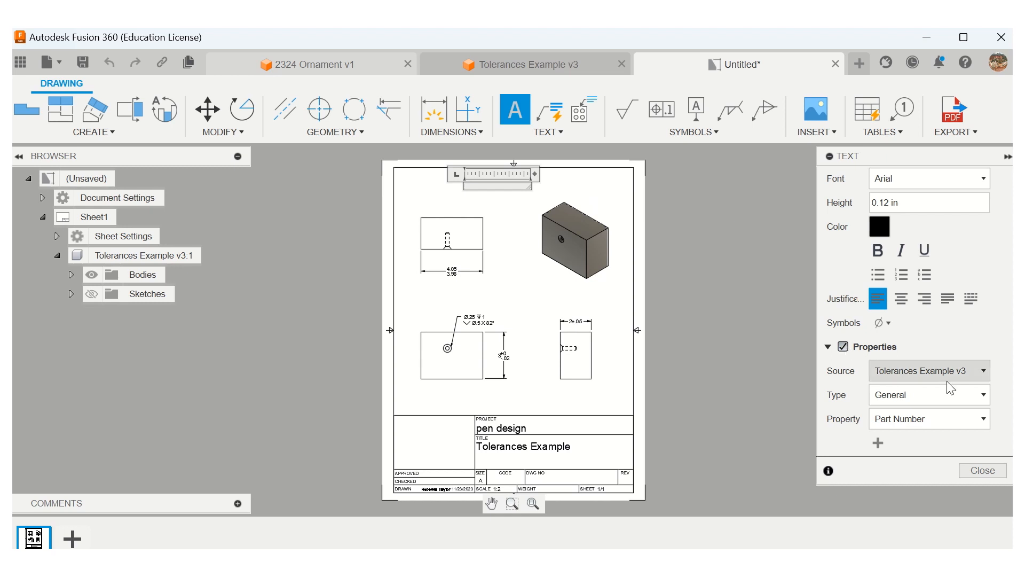
{"action": "type", "text": "General tolerance is"}
{"action": "type", "text": "+/- 0.05"}
{"action": "key", "text": "Return"}
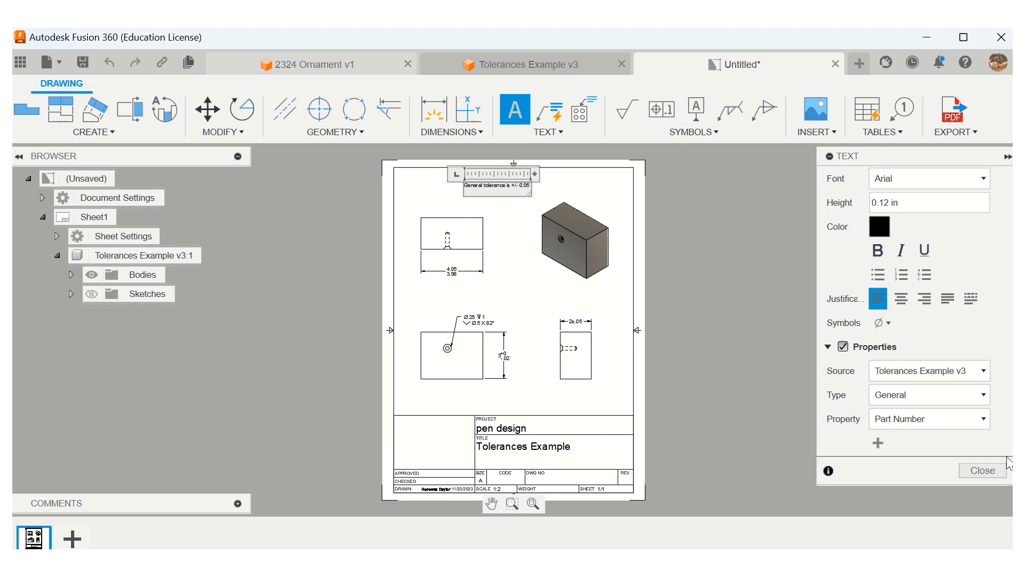
{"action": "left_click", "coordinate": [985, 470]}
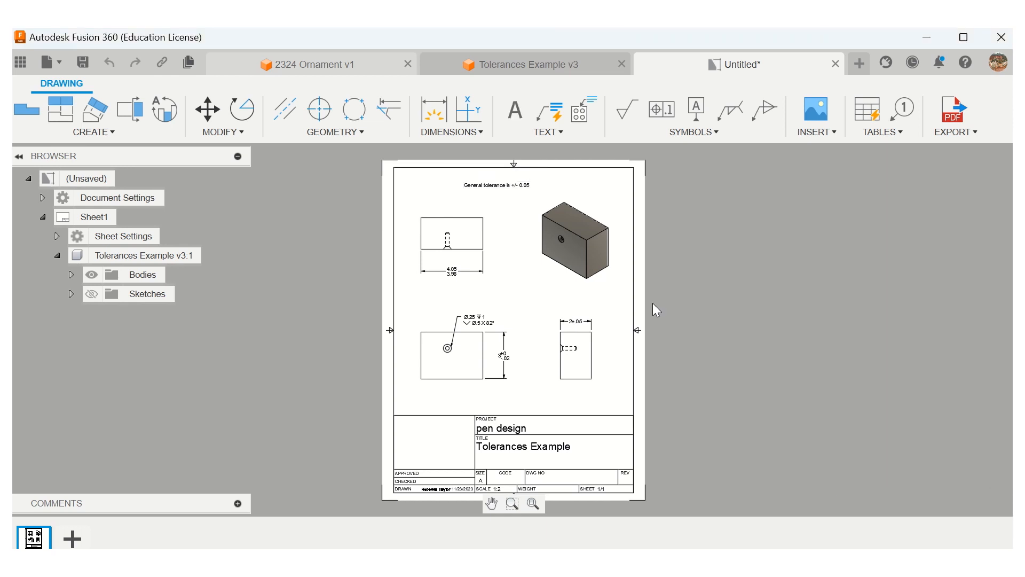
Step: Move the general tolerance text to the gap between the top view's width dimension and the front view's hole note
{"action": "left_click", "coordinate": [471, 190]}
{"action": "left_click", "coordinate": [468, 184]}
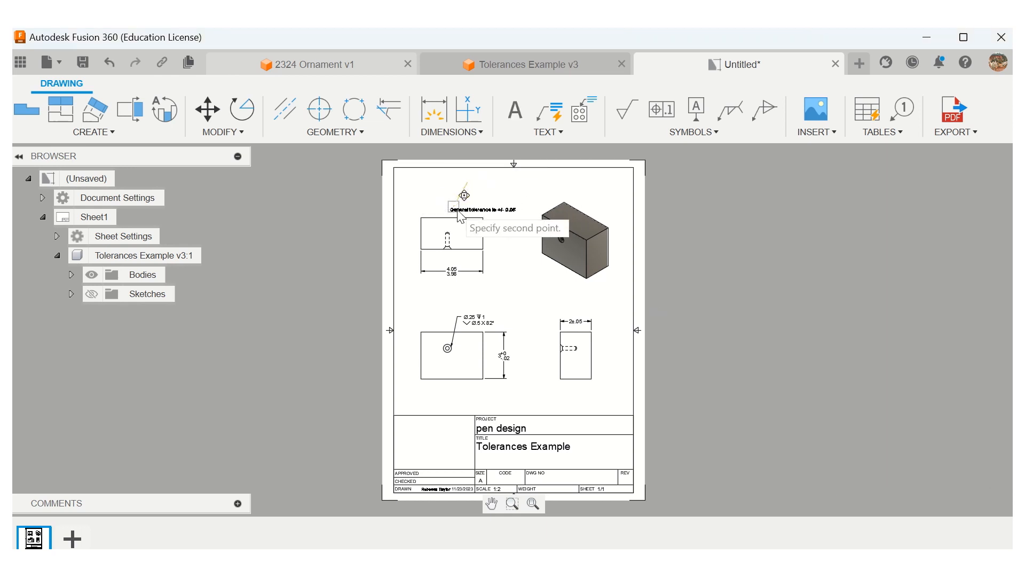
{"action": "left_click", "coordinate": [420, 297]}
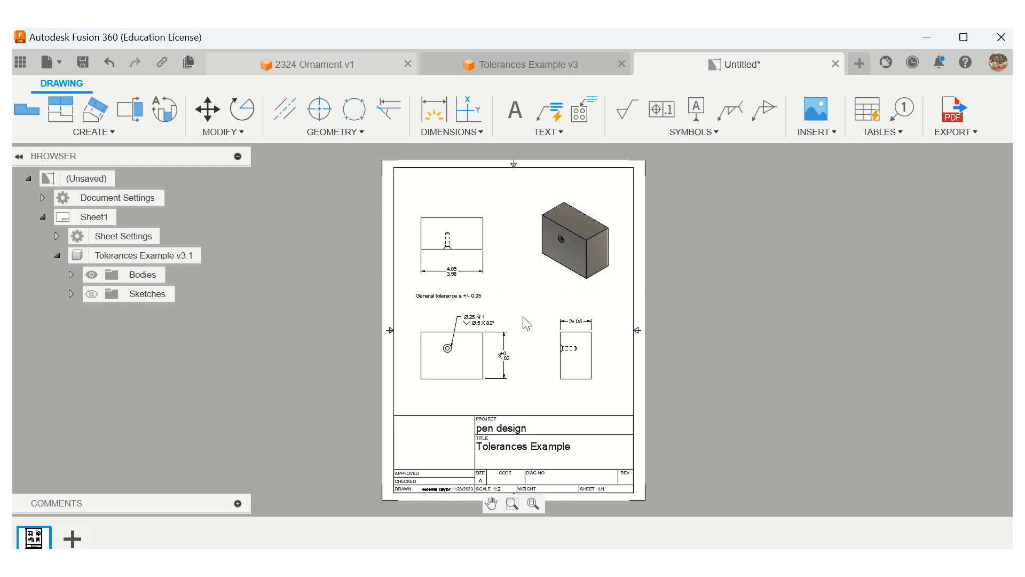
{"action": "mouse_move", "coordinate": [678, 29]}
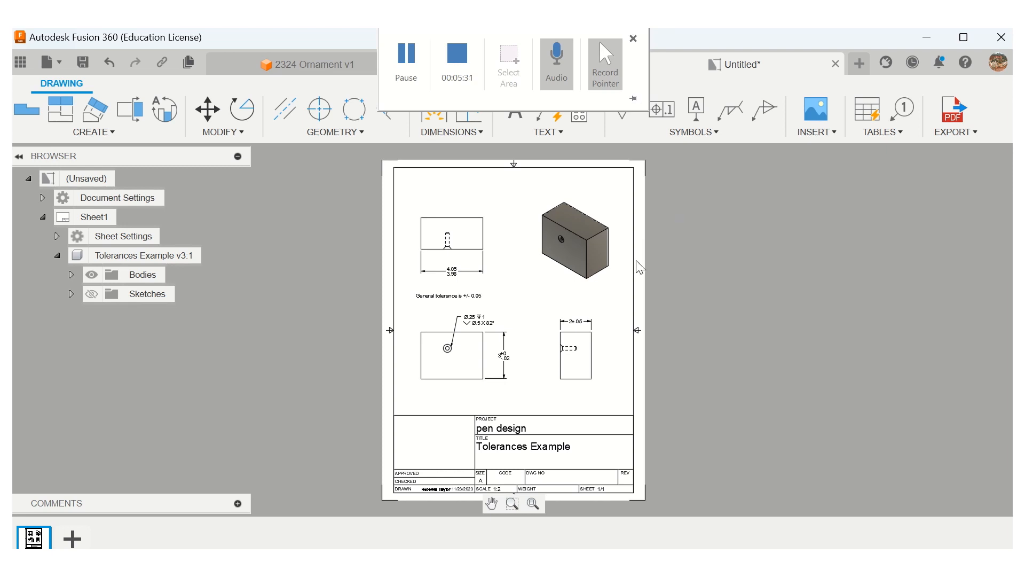
{"action": "mouse_move", "coordinate": [568, 31]}
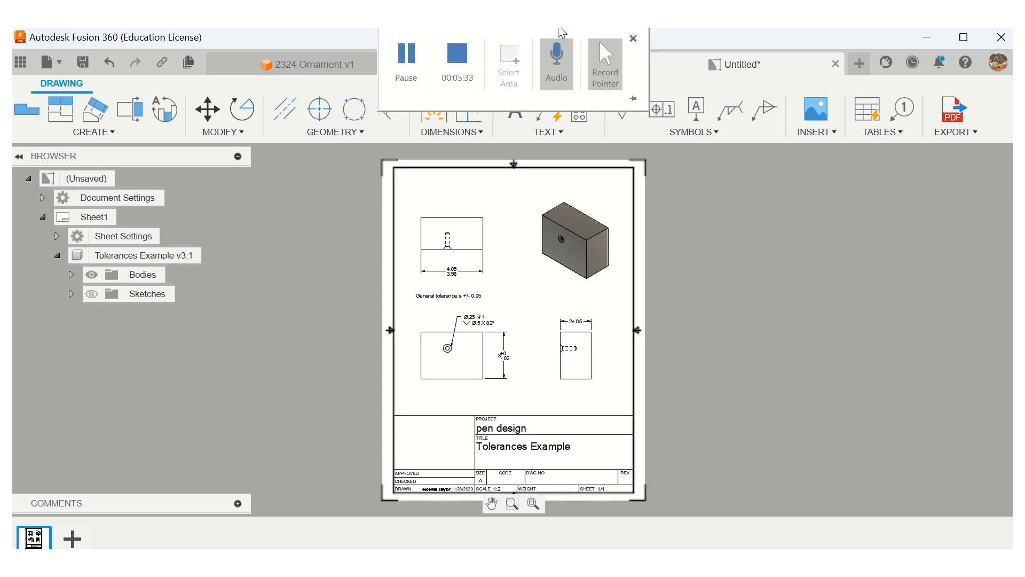